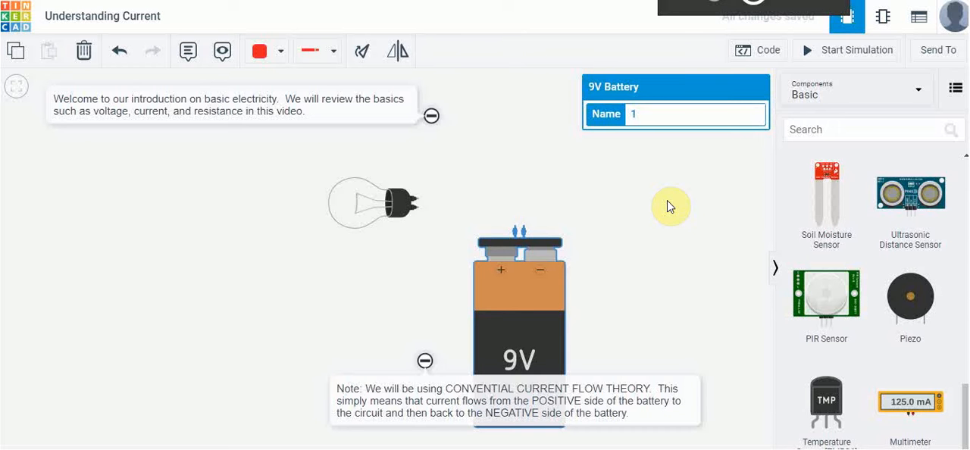
Add a multimeter to the workspace above the battery and set its mode to Amperage
{"action": "left_click", "coordinate": [910, 407]}
{"action": "left_click_drag", "start_coordinate": [911, 408], "coordinate": [567, 148]}
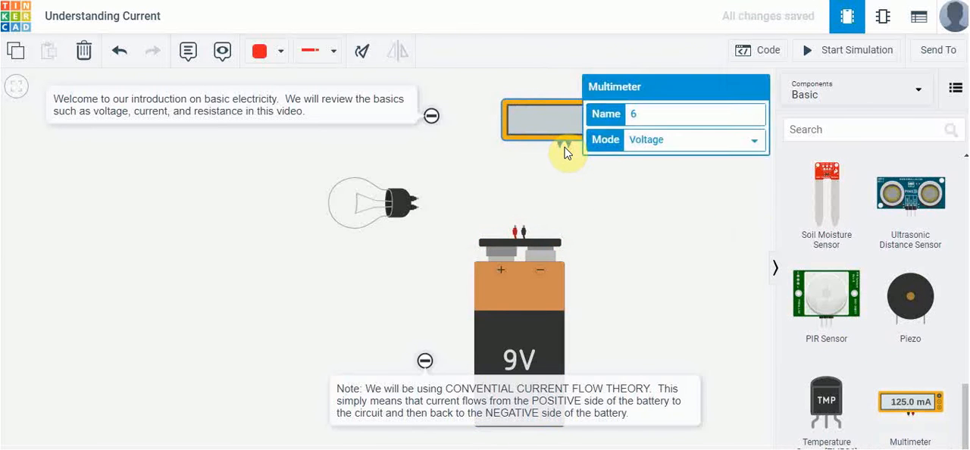
{"action": "left_click", "coordinate": [680, 144]}
{"action": "left_click", "coordinate": [673, 158]}
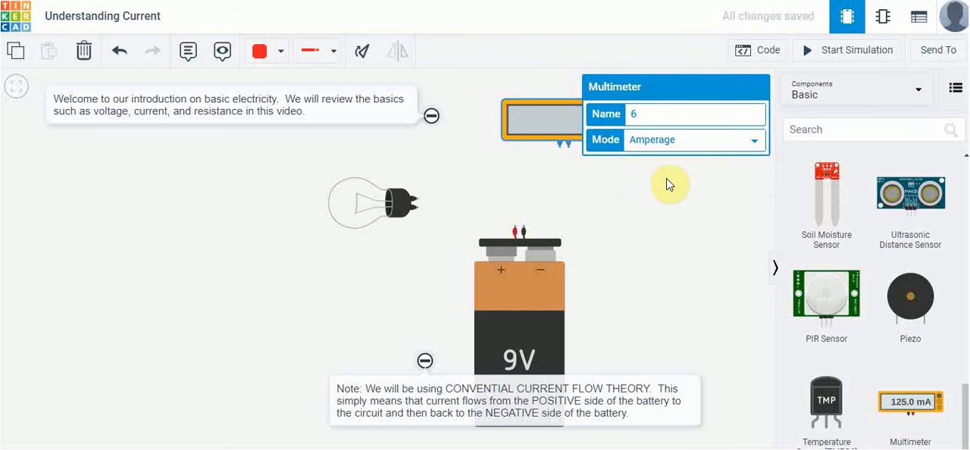
{"action": "left_click", "coordinate": [676, 177]}
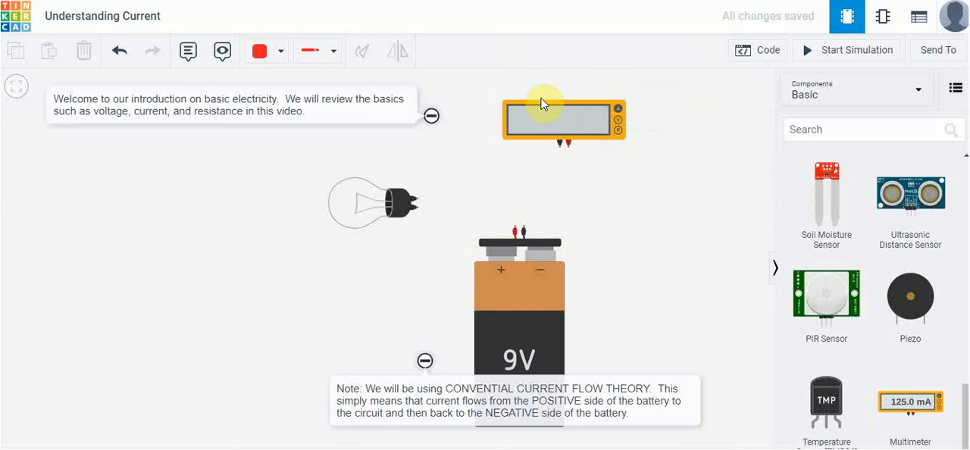
Reposition the multimeter between the light bulb and the battery, just above the battery's terminals
{"action": "left_click_drag", "start_coordinate": [542, 100], "coordinate": [494, 119]}
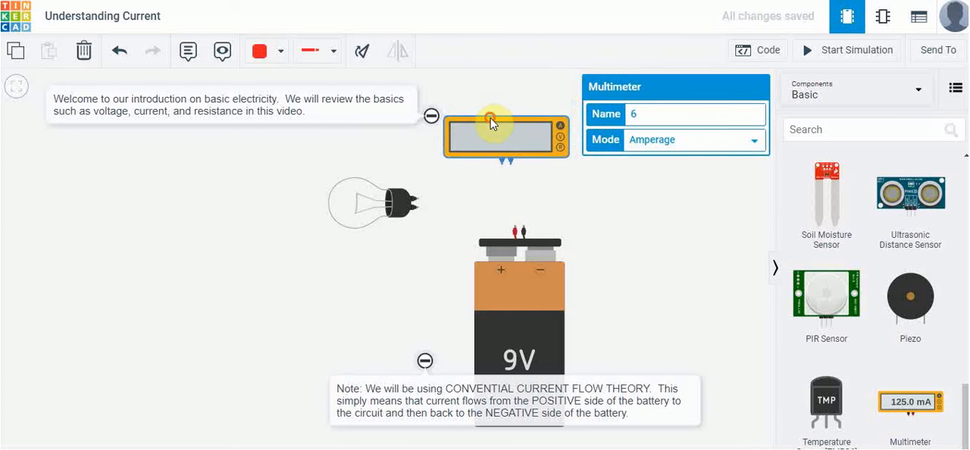
{"action": "left_click", "coordinate": [513, 86]}
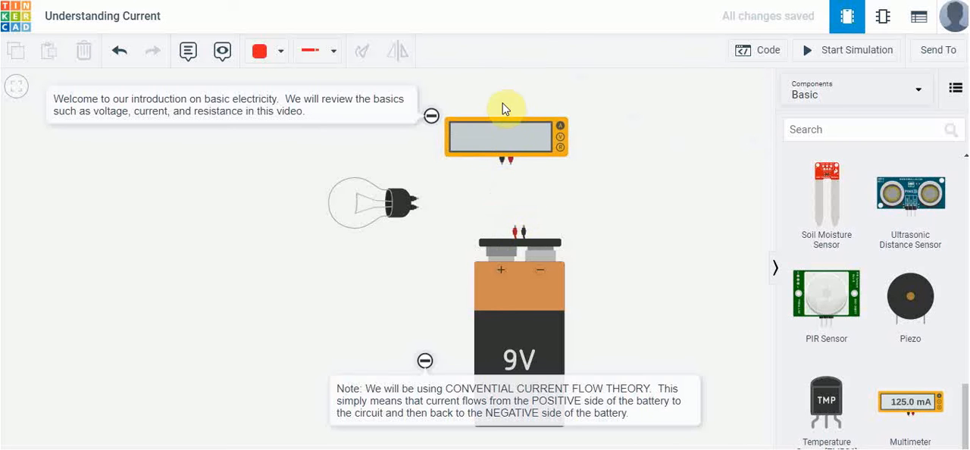
{"action": "left_click_drag", "start_coordinate": [503, 119], "coordinate": [497, 124]}
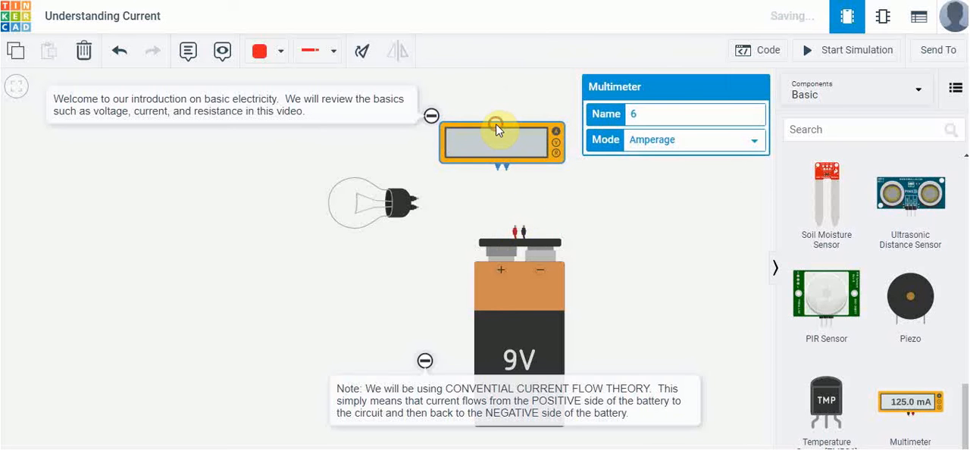
Wire the battery's positive terminal to the multimeter's positive terminal, and shift the multimeter so that the wire runs nearly vertical
{"action": "left_click", "coordinate": [515, 229]}
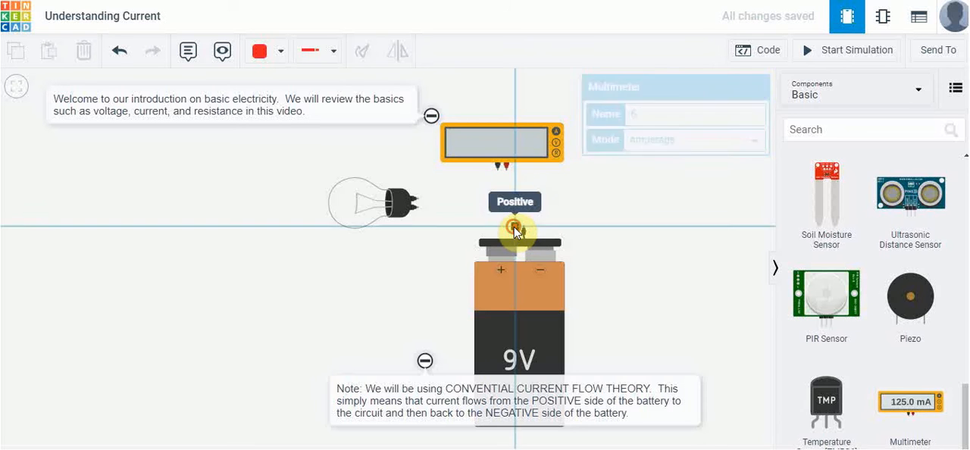
{"action": "left_click", "coordinate": [509, 173]}
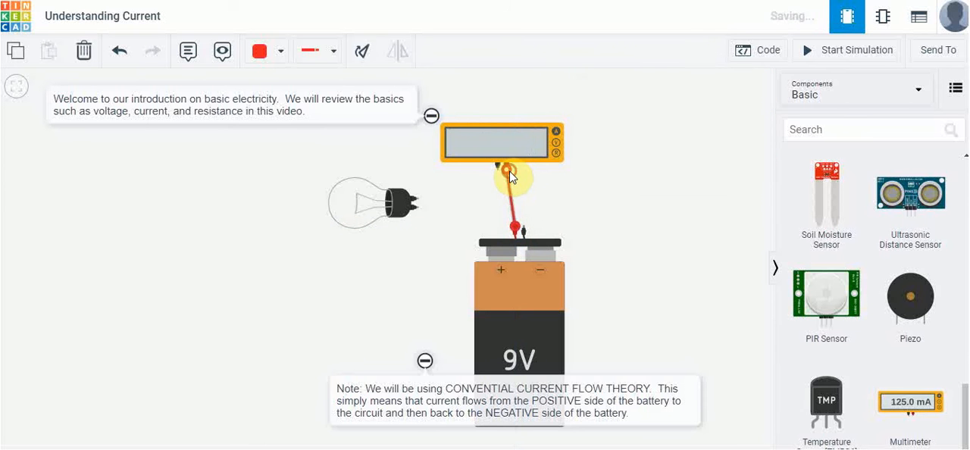
{"action": "left_click", "coordinate": [513, 127]}
{"action": "left_click_drag", "start_coordinate": [515, 129], "coordinate": [521, 126]}
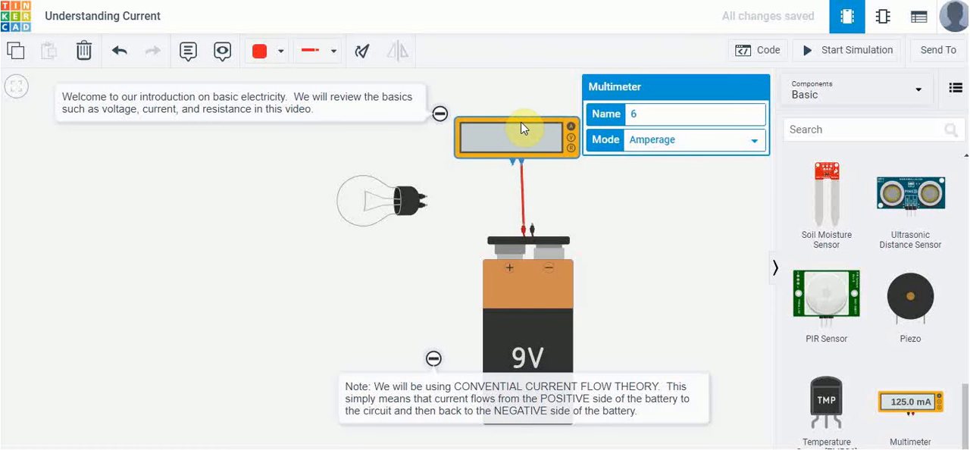
{"action": "left_click", "coordinate": [520, 98]}
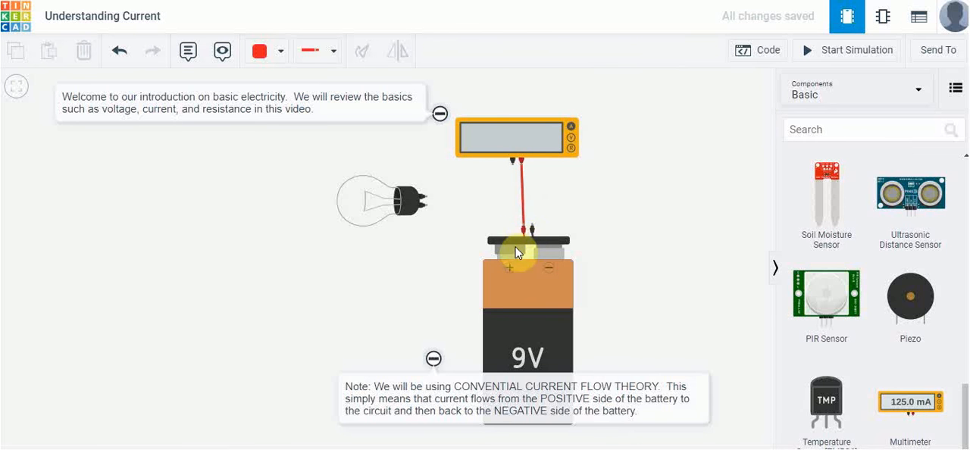
Wire the multimeter's negative terminal to Terminal 2 of the light bulb, with a bend below the multimeter
{"action": "left_click", "coordinate": [513, 171]}
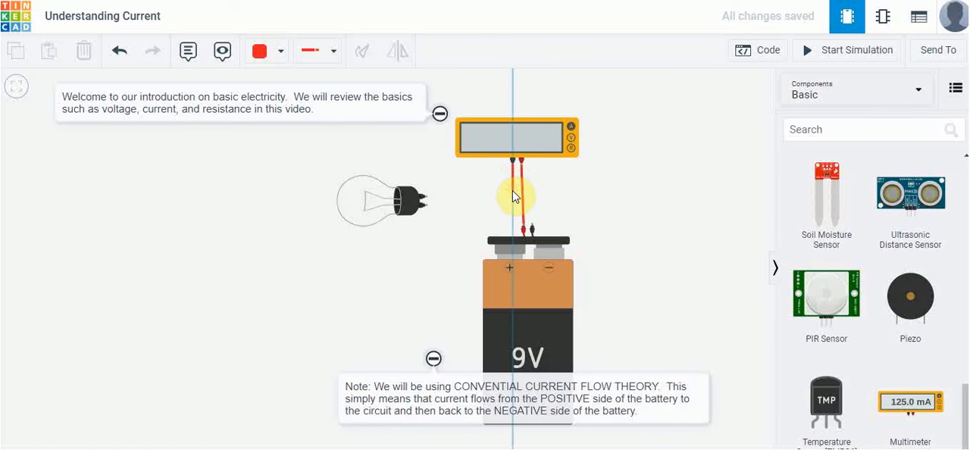
{"action": "left_click", "coordinate": [512, 190]}
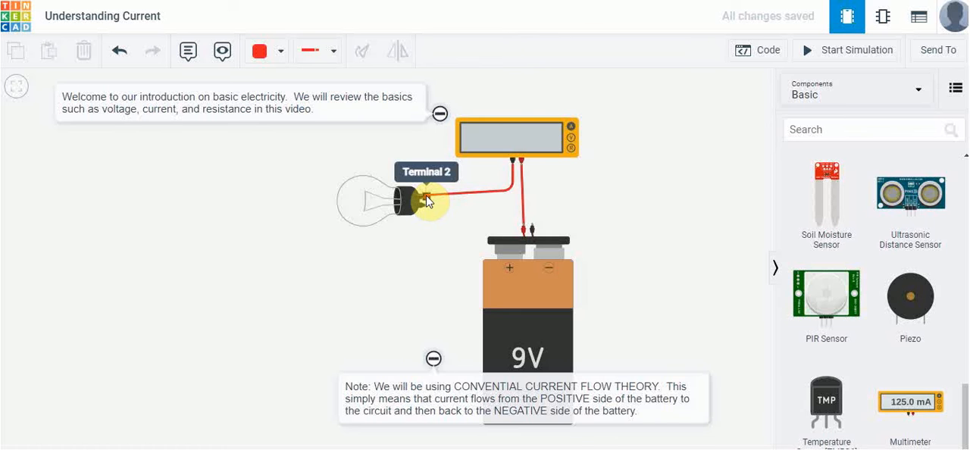
{"action": "left_click", "coordinate": [427, 199]}
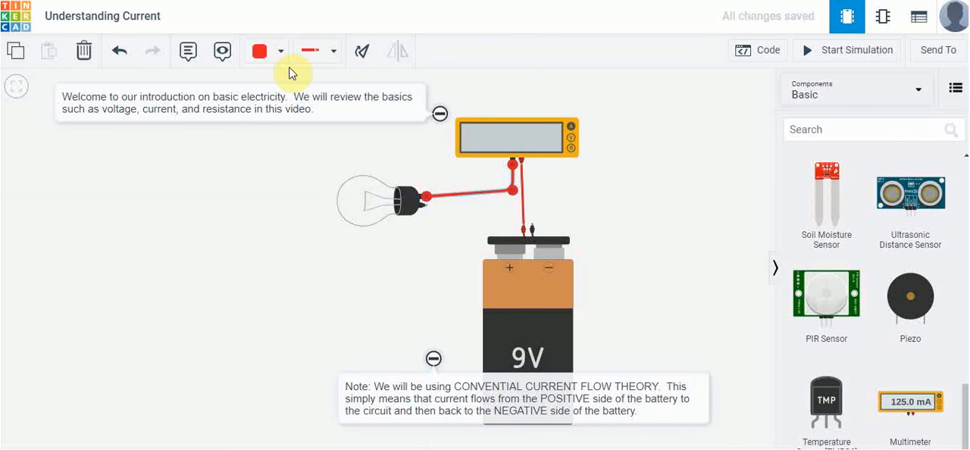
{"action": "left_click", "coordinate": [262, 52]}
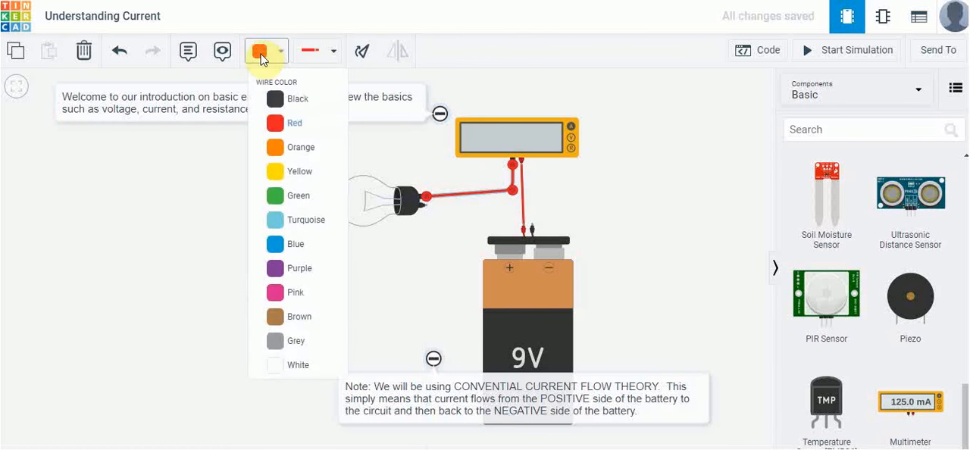
{"action": "left_click", "coordinate": [266, 102]}
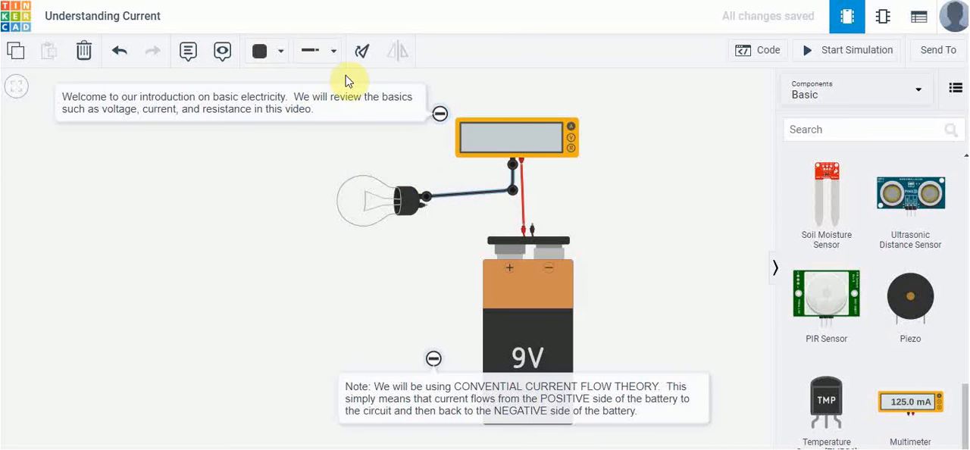
{"action": "left_click", "coordinate": [314, 53]}
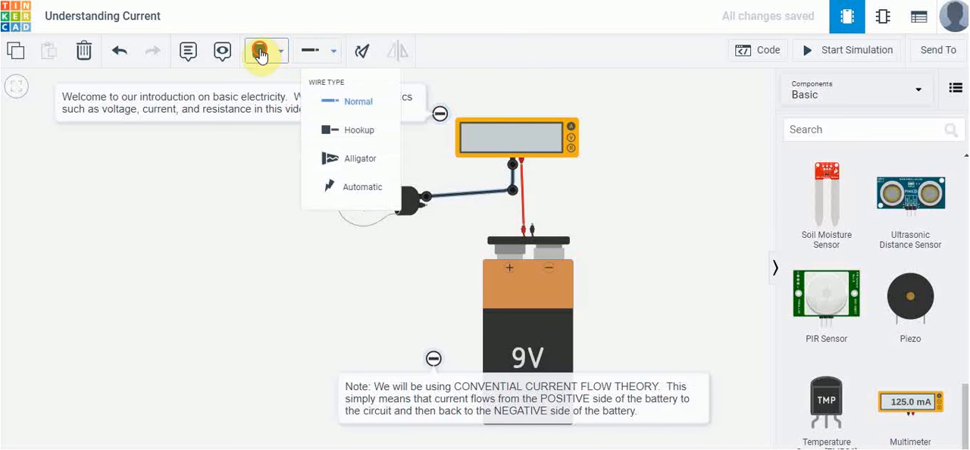
{"action": "left_click", "coordinate": [262, 51]}
{"action": "left_click", "coordinate": [276, 126]}
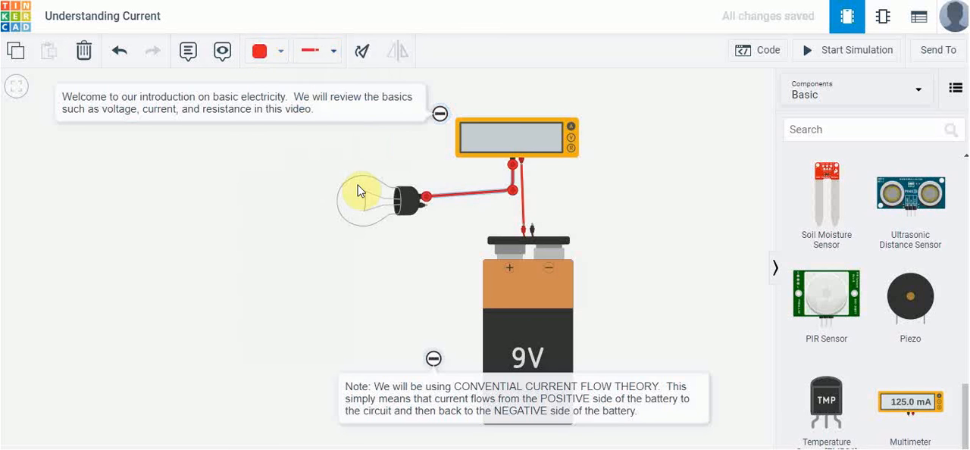
Wire Terminal 1 of the light bulb to the battery's negative terminal with a bend, and color that wire black
{"action": "left_click", "coordinate": [428, 206]}
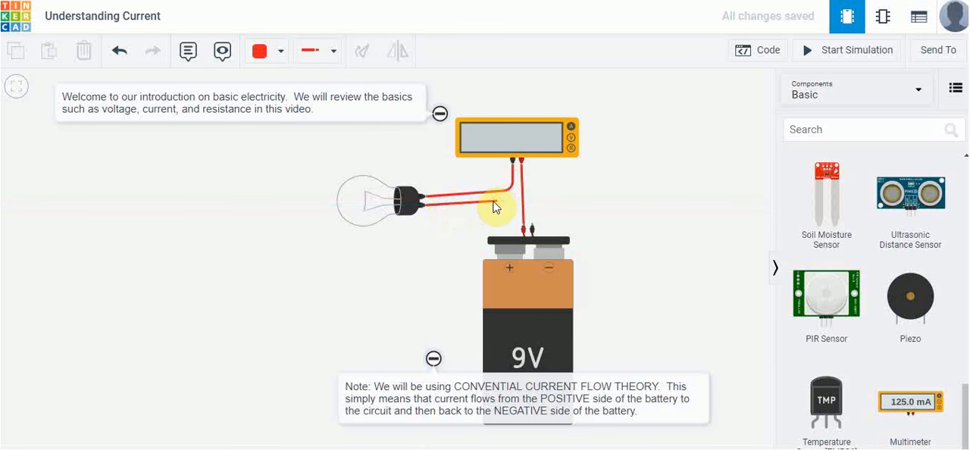
{"action": "left_click", "coordinate": [535, 227]}
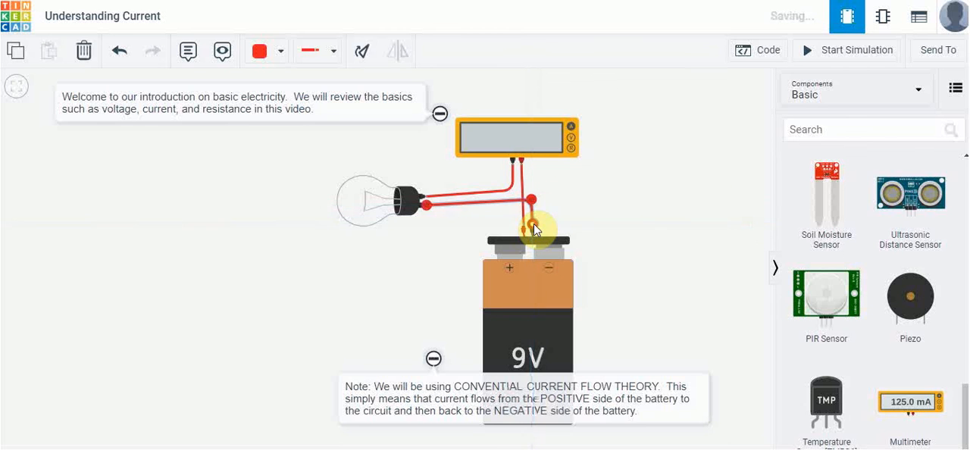
{"action": "left_click", "coordinate": [261, 51]}
{"action": "left_click", "coordinate": [273, 96]}
{"action": "left_click", "coordinate": [235, 214]}
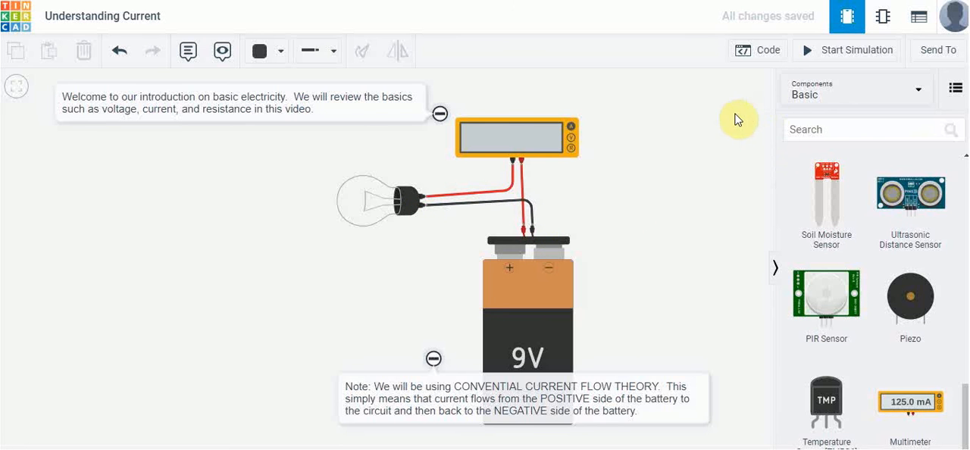
Run the simulation of the closed circuit to read the current on the multimeter, and stop it
{"action": "left_click", "coordinate": [843, 51]}
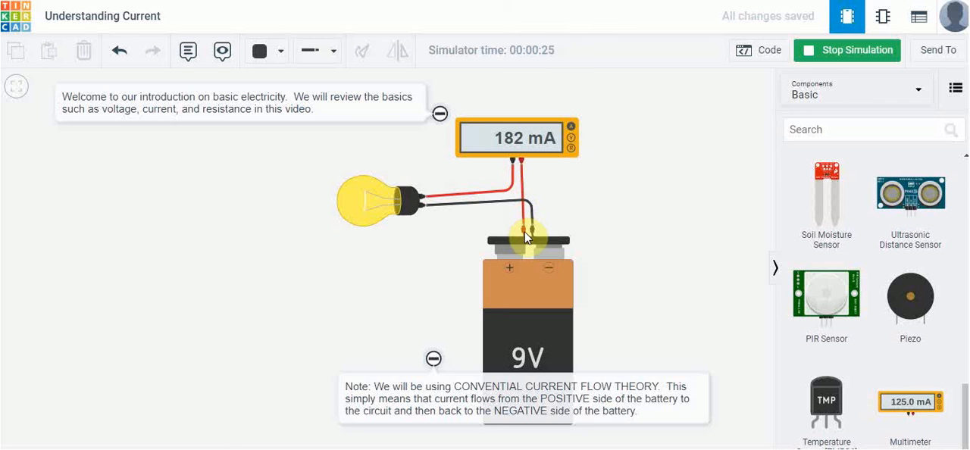
{"action": "left_click", "coordinate": [836, 57]}
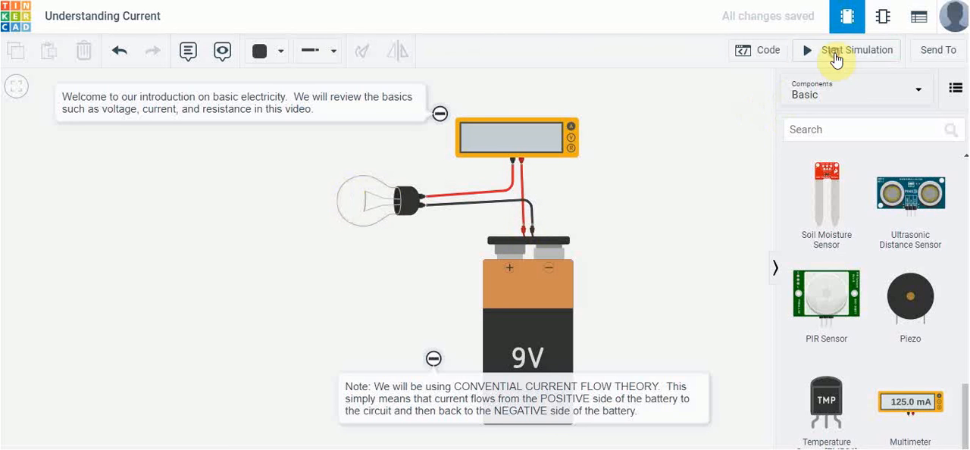
Delete the black wire between the bulb and the battery's negative terminal, and run and stop the simulation of the open circuit
{"action": "left_click", "coordinate": [480, 205]}
{"action": "key", "text": "Delete"}
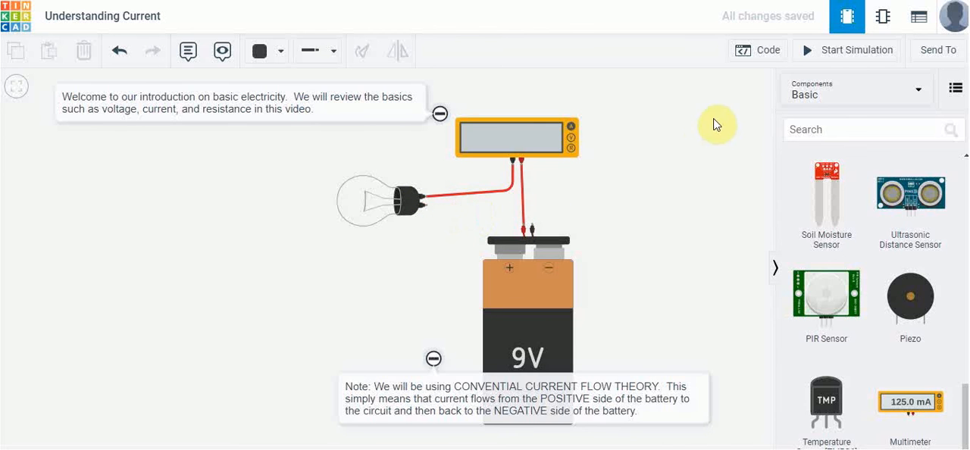
{"action": "left_click", "coordinate": [838, 58]}
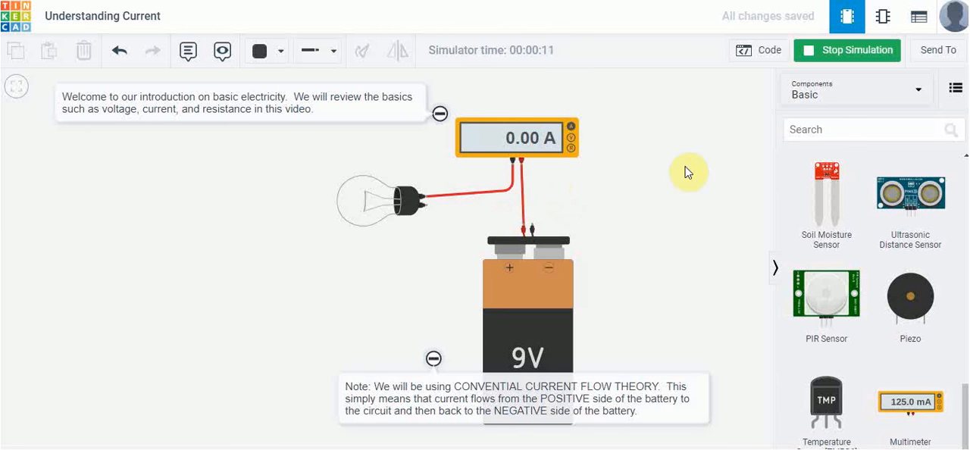
{"action": "left_click", "coordinate": [850, 53]}
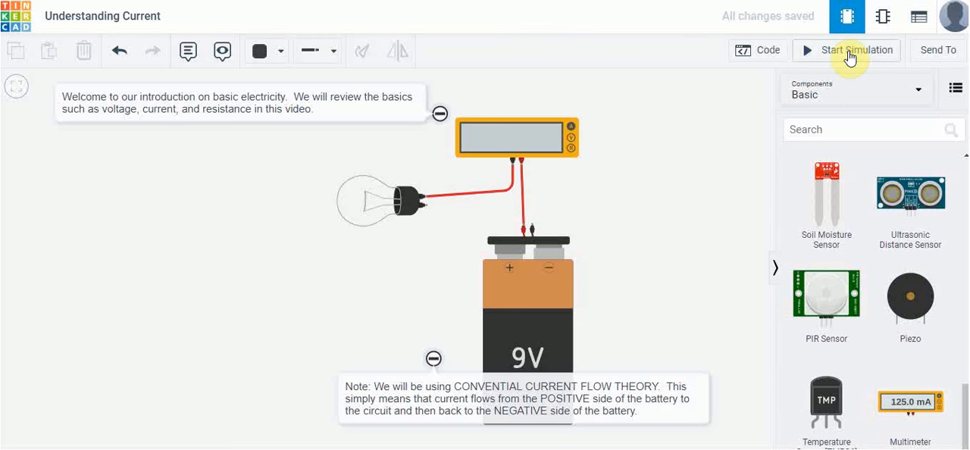